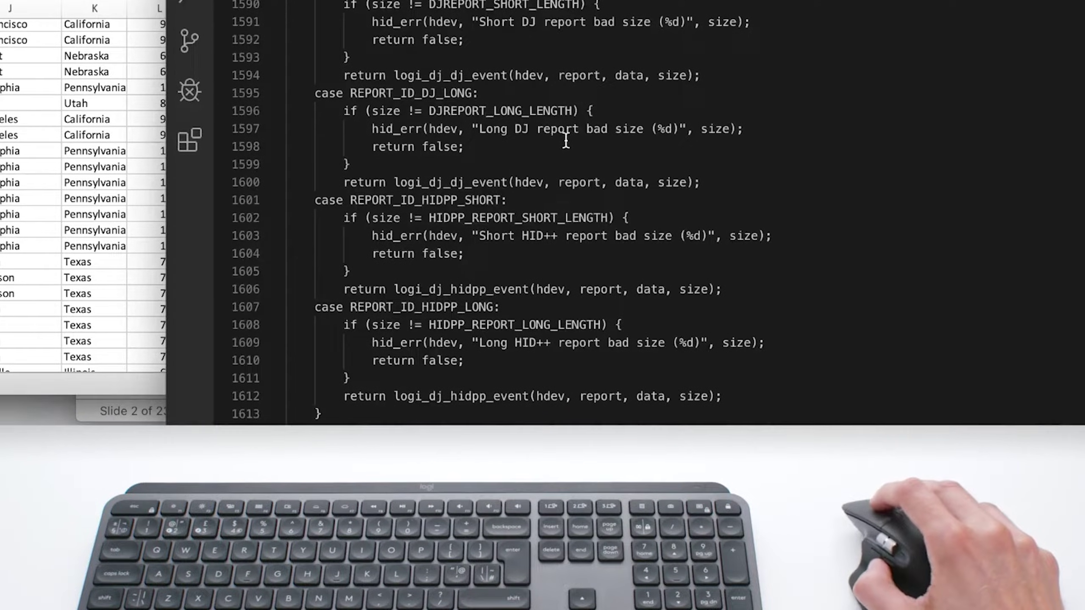
scroll(488, 191, up, 2)
scroll(488, 191, up, 20)
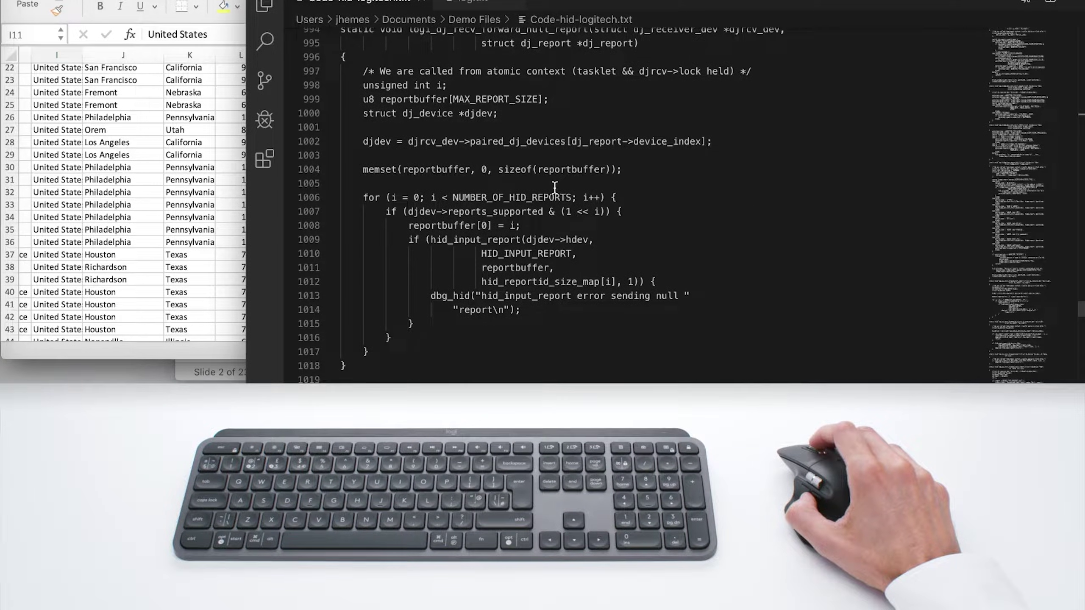
scroll(555, 186, down, 2)
scroll(543, 189, down, 2)
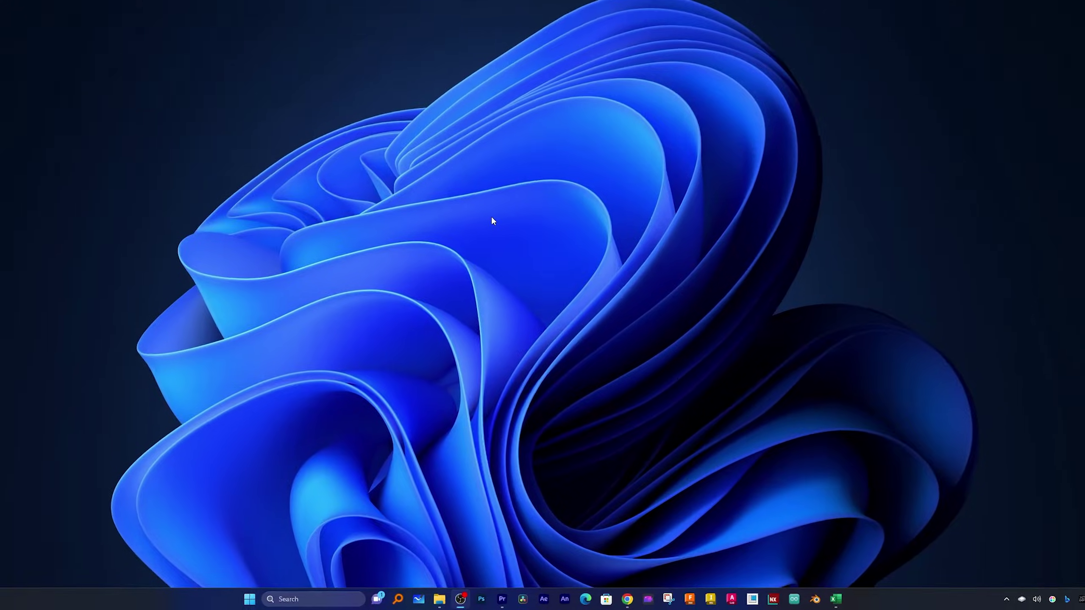
Launch Logi Options+ from Start search so its home screen shows the connected mouse
key(super)
text(logi options)
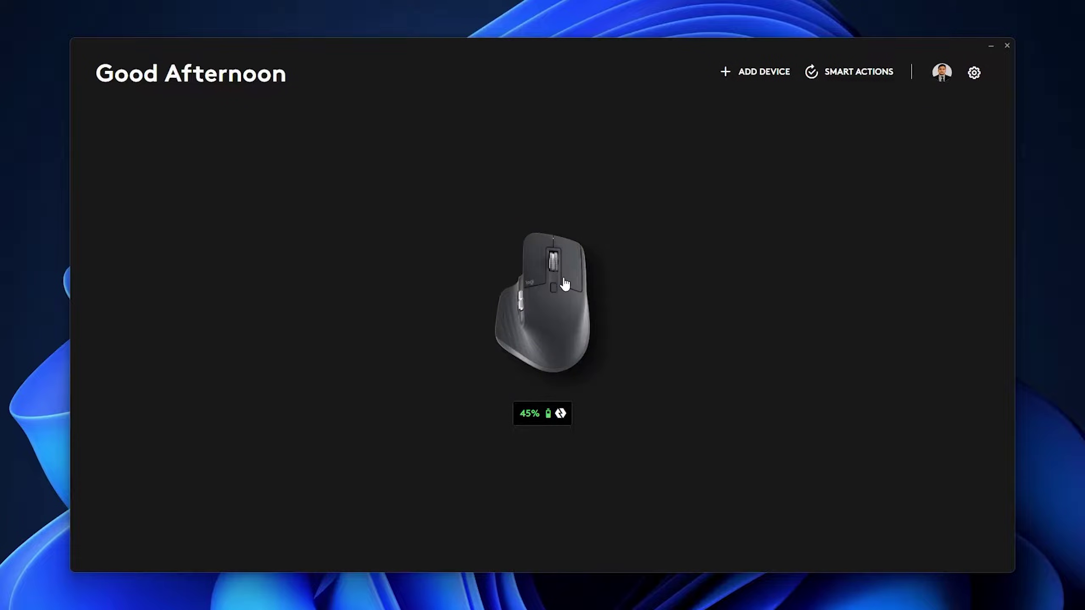
Show the MX Master 3S button assignments for Microsoft Teams (mic, video, volume)
click(565, 285)
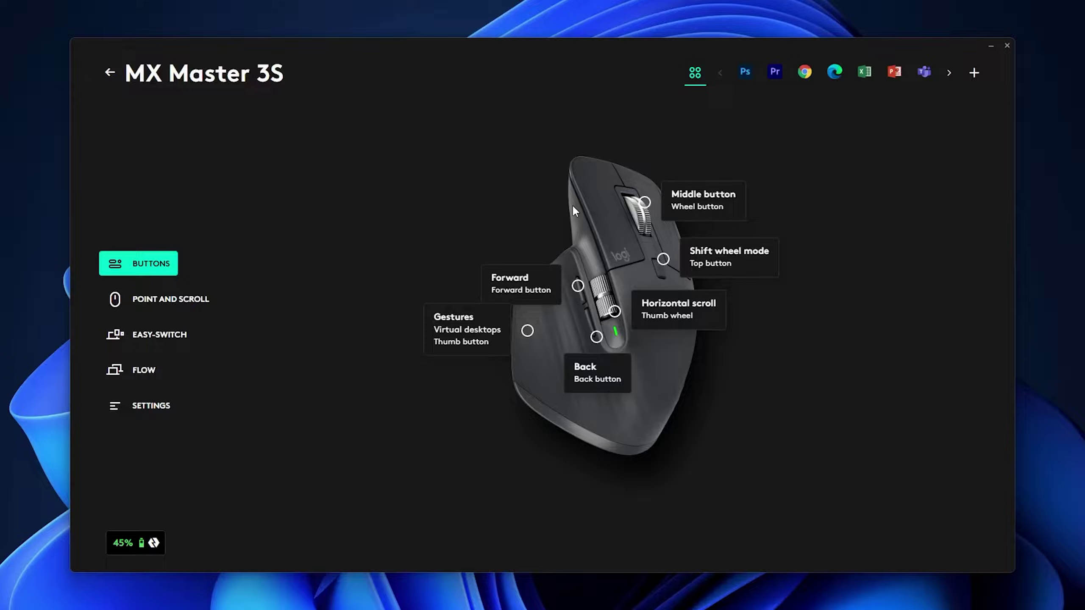
click(924, 74)
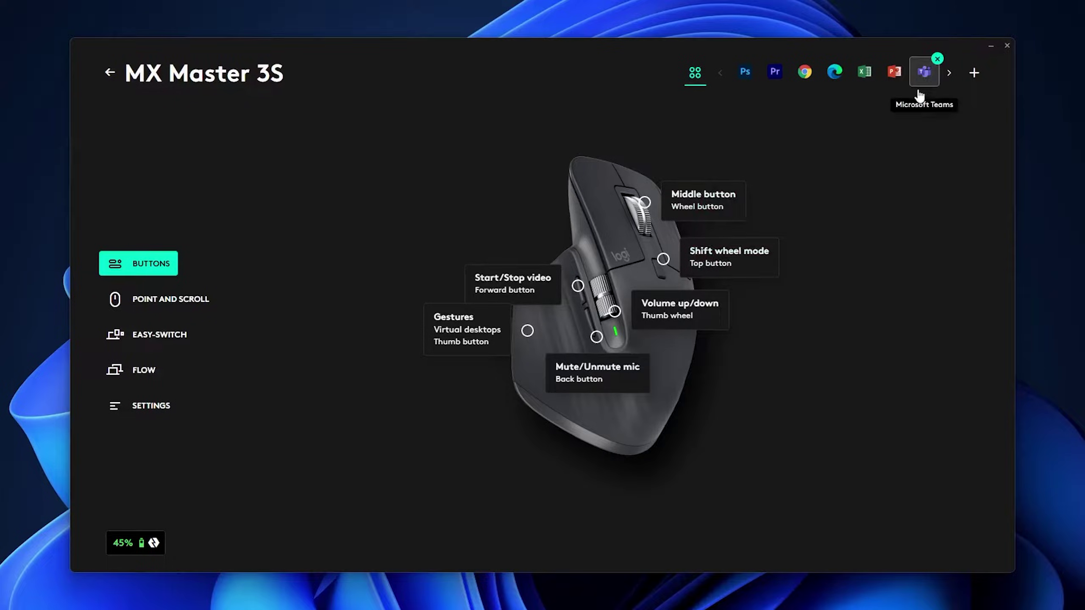
Close the Logi Options+ window and return to the empty Windows 11 desktop
click(1006, 47)
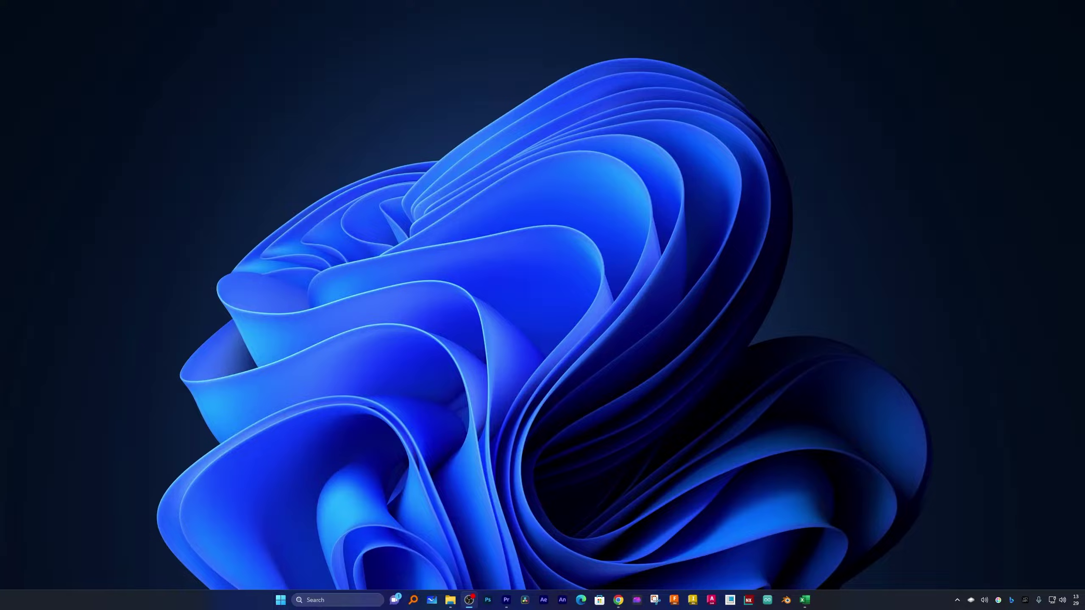
click(618, 600)
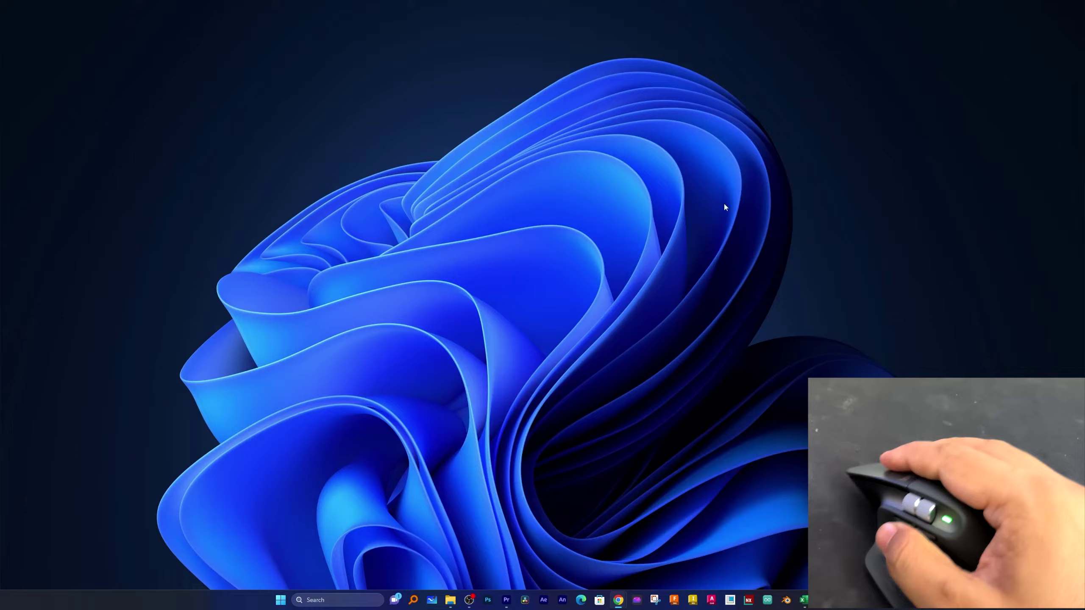
right_click(667, 255)
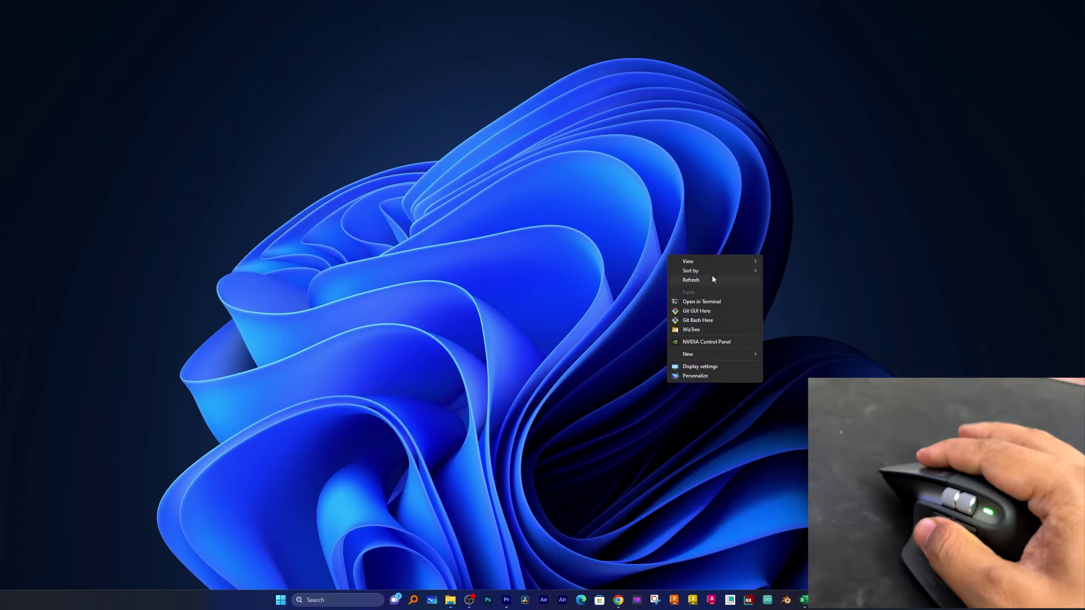
right_click(715, 241)
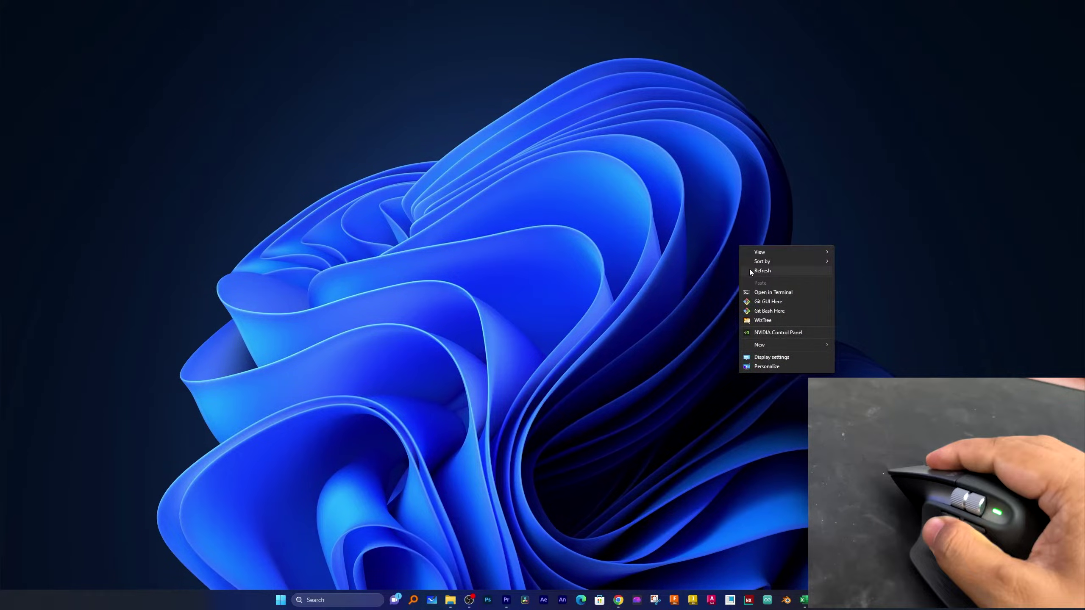
right_click(741, 255)
right_click(753, 277)
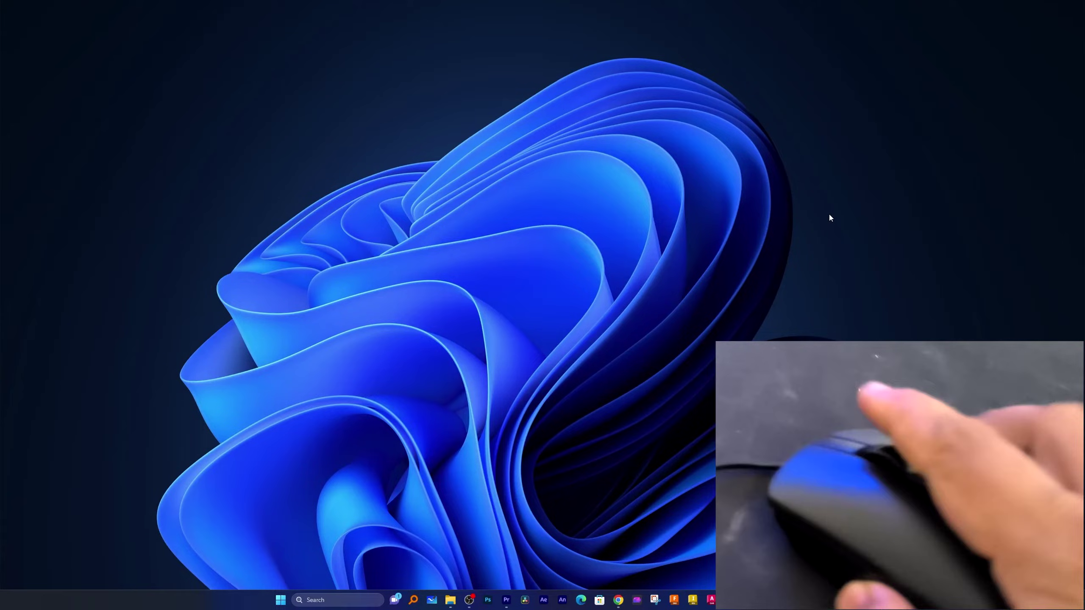